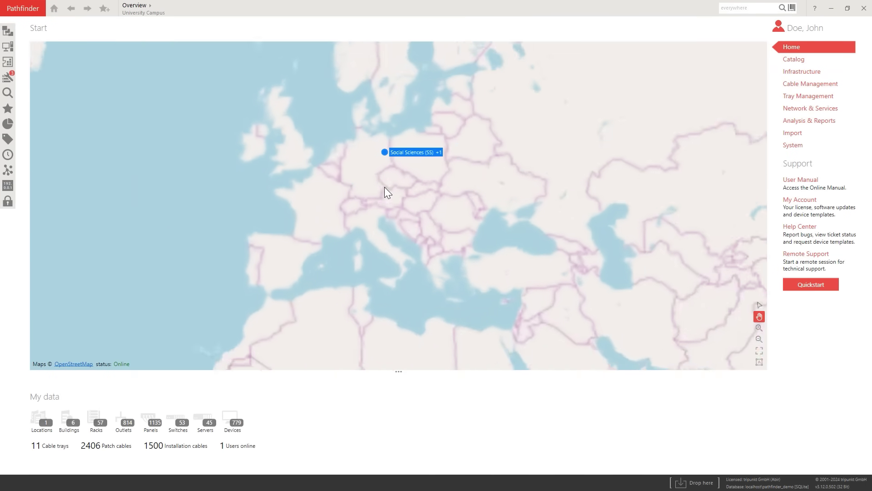
- Create a new building named Pathfinder on the campus map at Ritterstr. 12-14, 10969 Berlin
scroll(380, 251, up, 2)
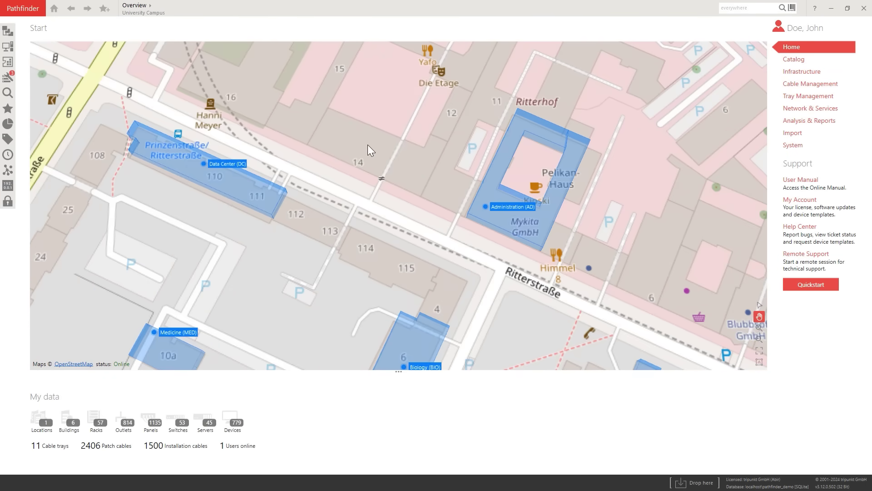
right_click(368, 146)
click(394, 153)
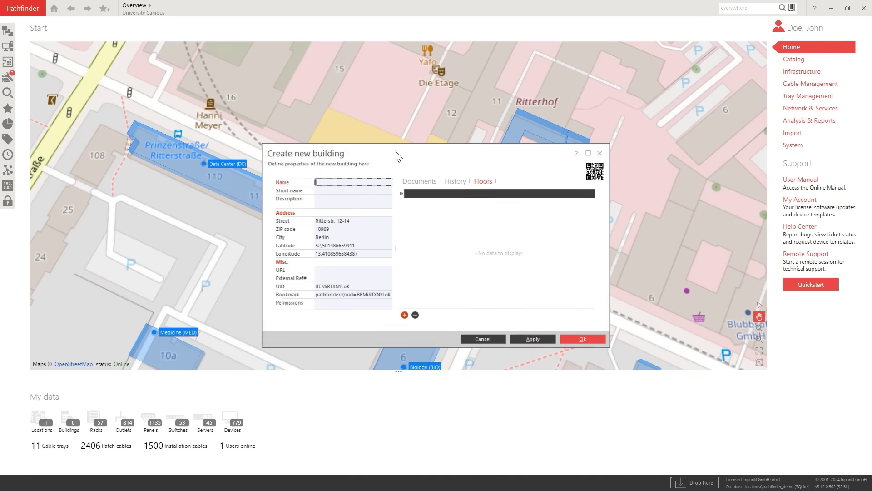
click(576, 340)
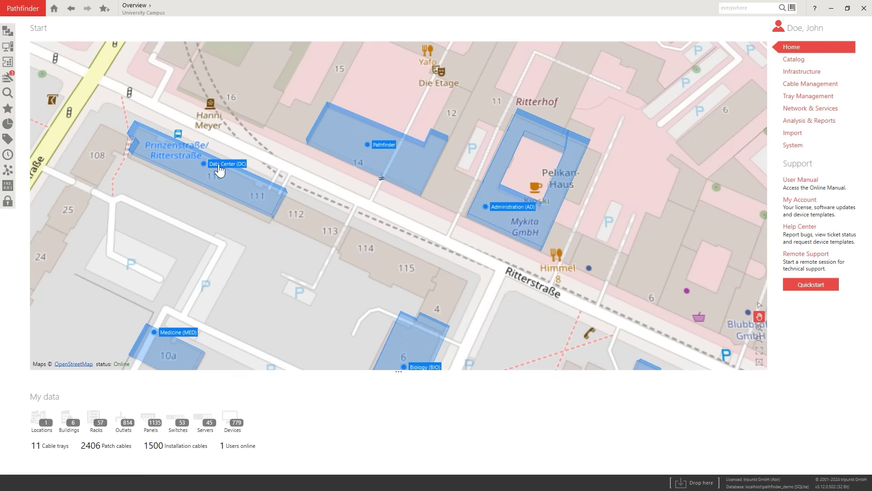
- View the Data Center (DC) building's 5. Floor plan and the Basement Floor room B01 - Data Center (DC)
click(218, 166)
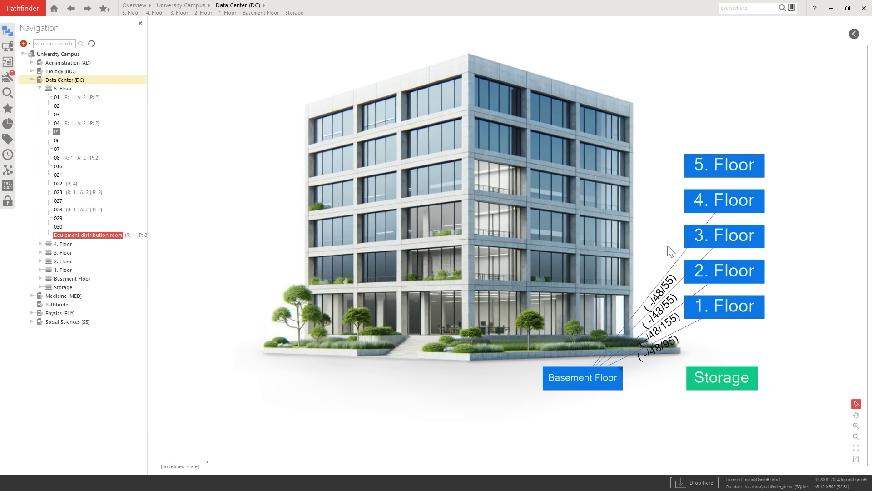
click(733, 164)
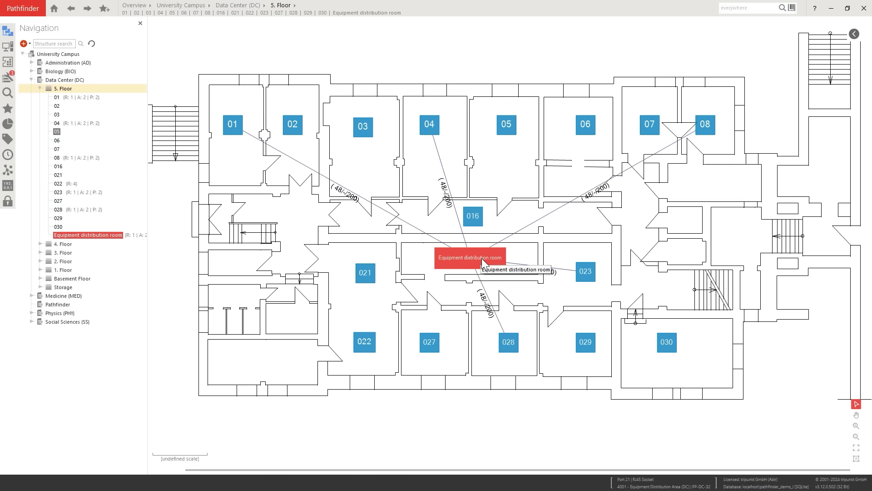
click(47, 279)
click(92, 287)
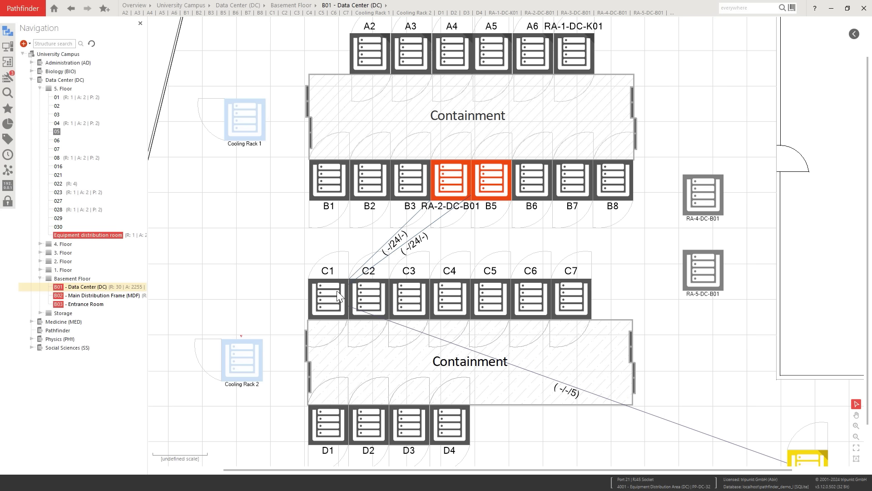
- Import the Brocade/Broadcom/Lenovo BES-53248 switch definition from the online catalog into the device library
click(10, 47)
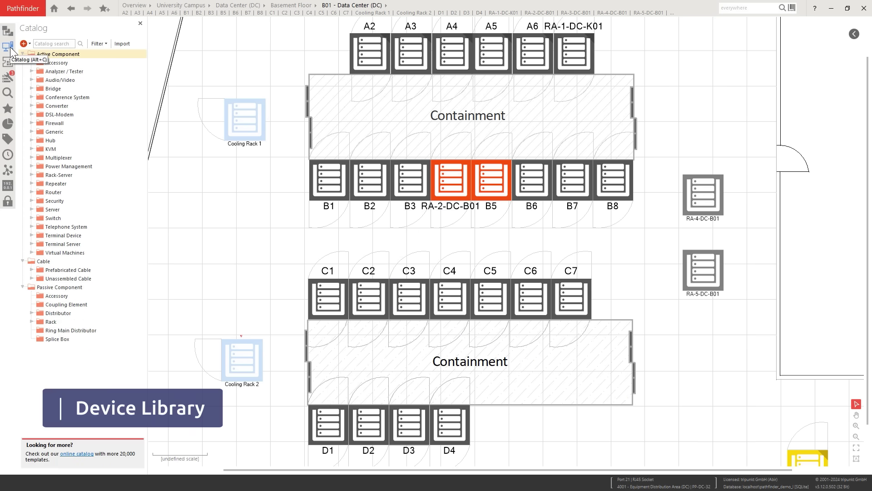
click(122, 44)
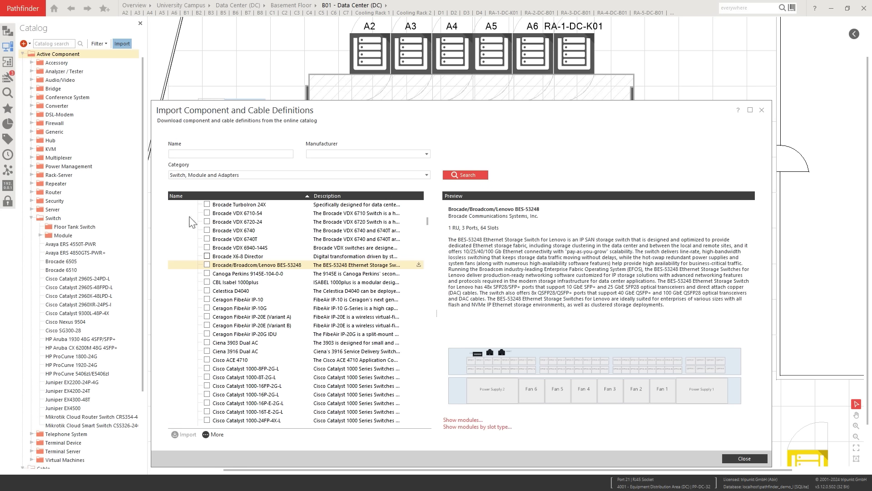
click(186, 434)
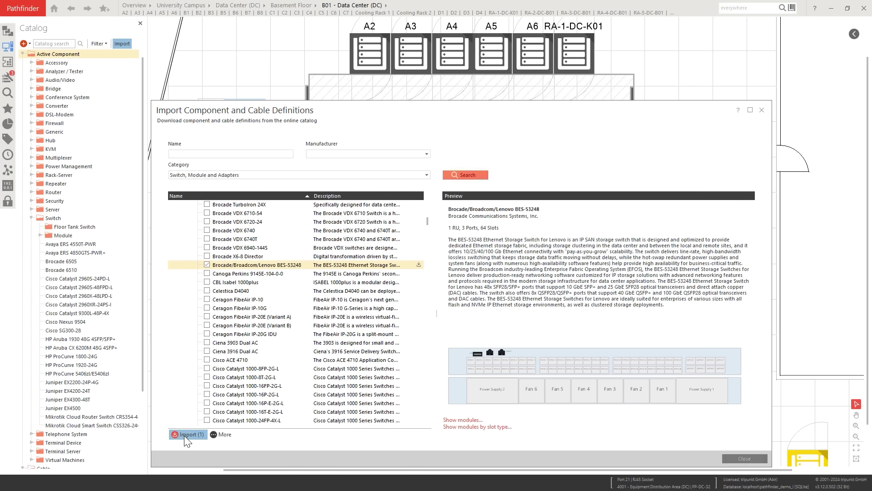
click(747, 457)
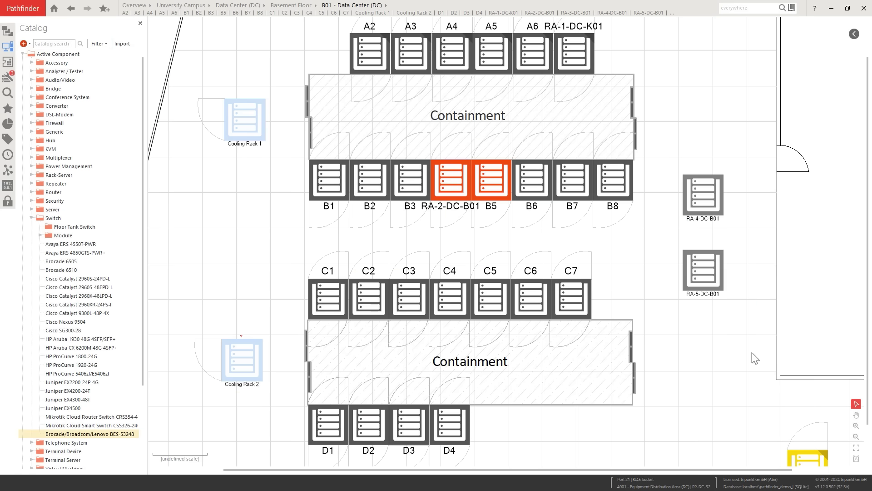
- Show racks RA-4-DC-B01 and RA-5-DC-B01 in front view and place the Brocade/Broadcom/Lenovo BES-53248 at unit 42 of RA-4-DC-B01
drag(753, 323, 691, 187)
right_click(690, 186)
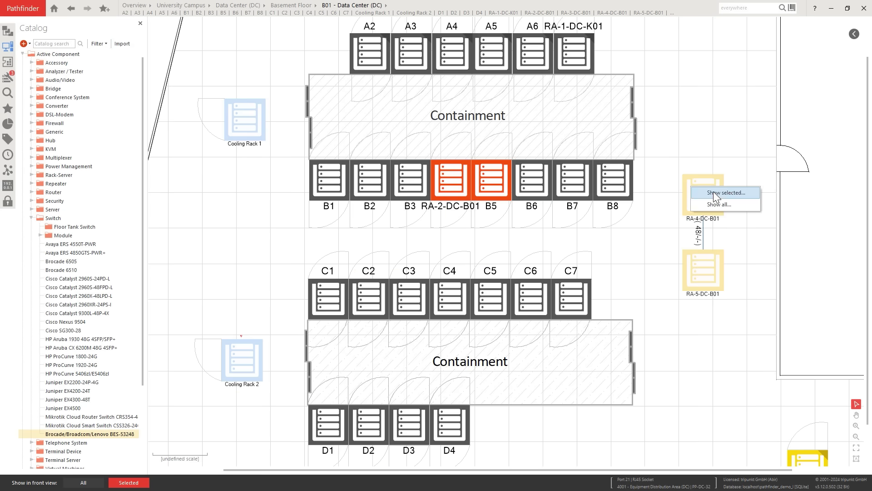
click(713, 192)
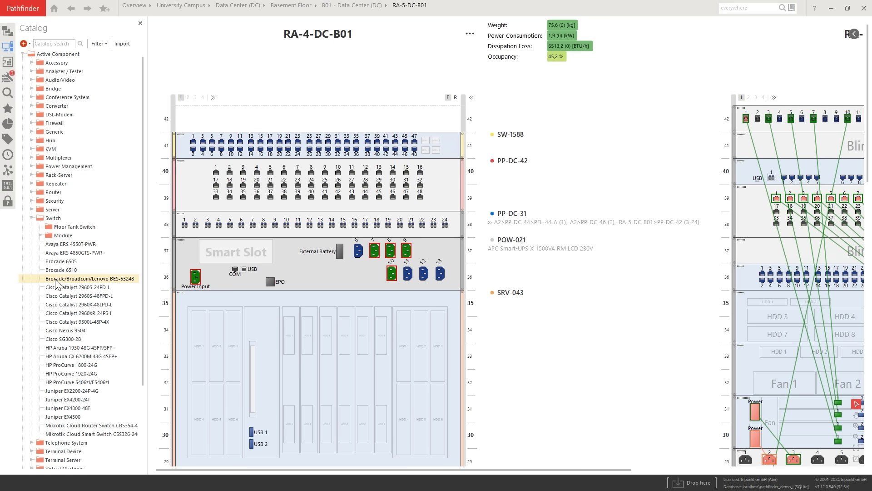
drag(55, 284, 295, 125)
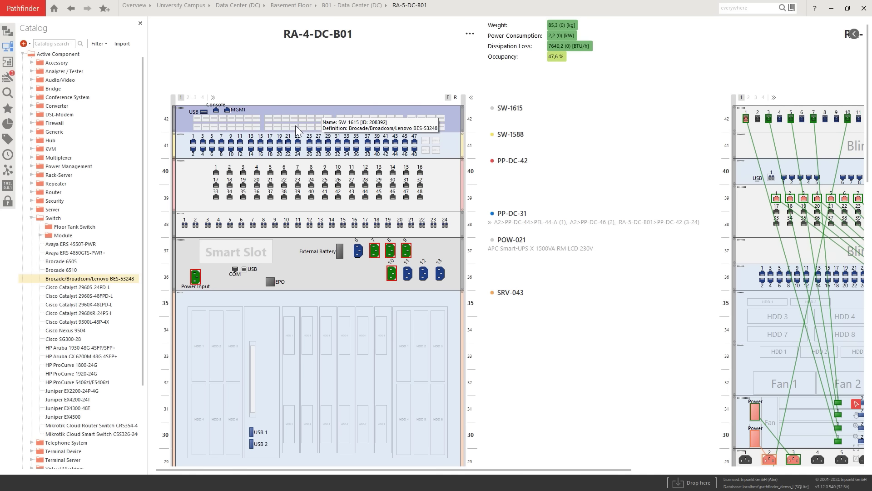
- Equip the odd-numbered slots 17 to 47 of the unit 42 switch with Generic SFP+ Transceiver Module (LC 16 Gbps)
drag(260, 108, 404, 122)
right_click(403, 122)
click(413, 124)
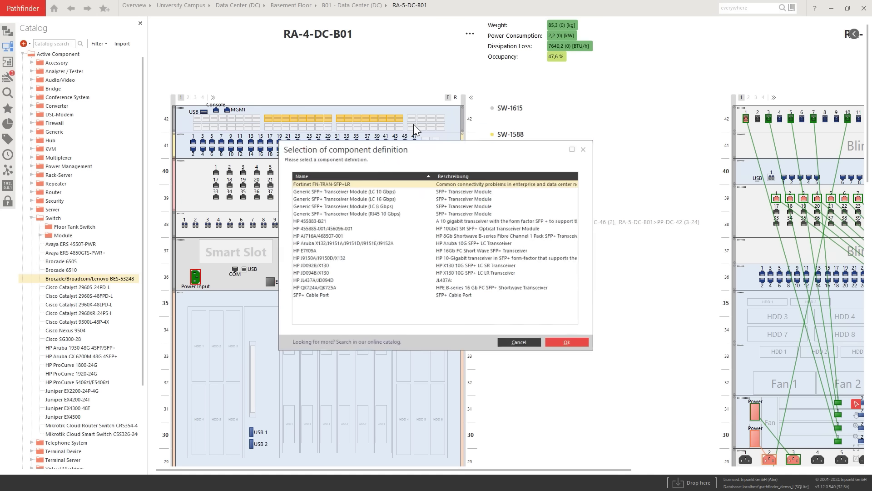
click(390, 198)
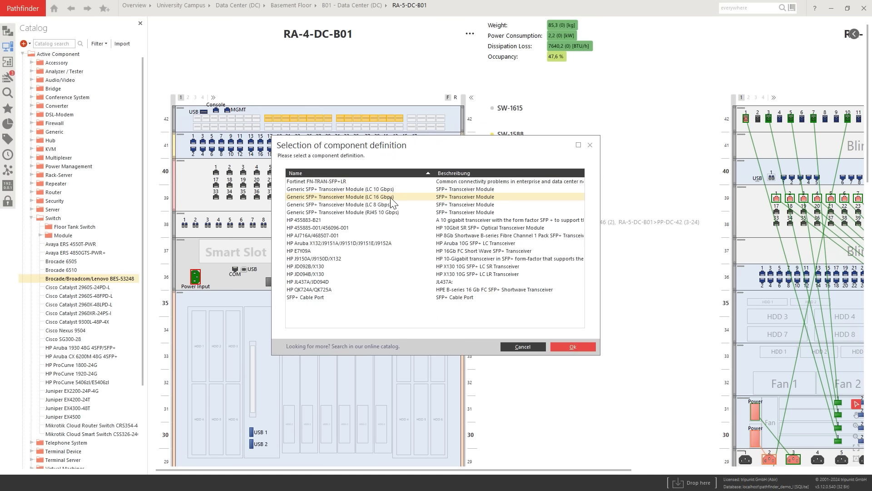
click(581, 348)
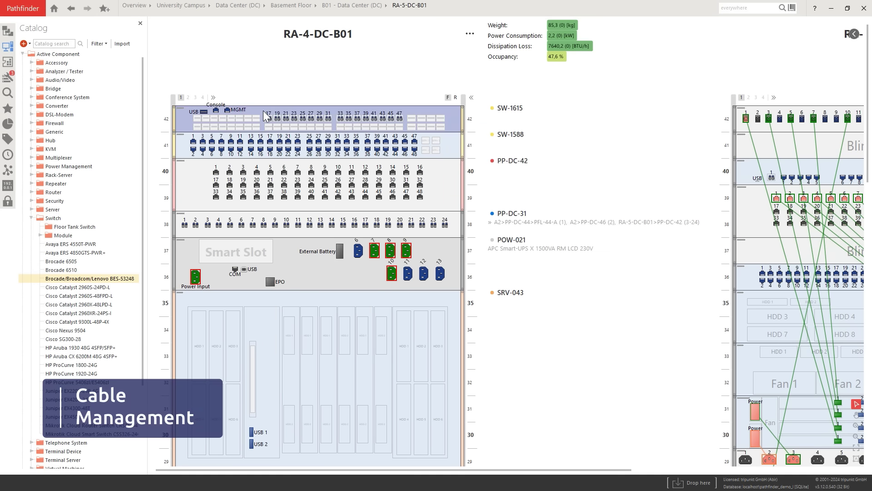
- Patch the switch's odd ports 17 to 31 to even ports 10 to 24 of PP-DC-31 using Patch Cable LC, duplex, OM2
drag(263, 111, 324, 121)
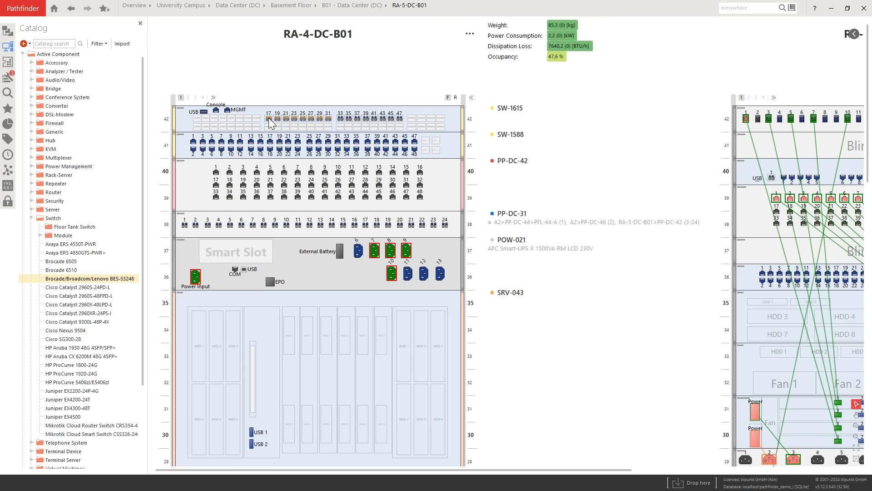
drag(289, 160, 287, 227)
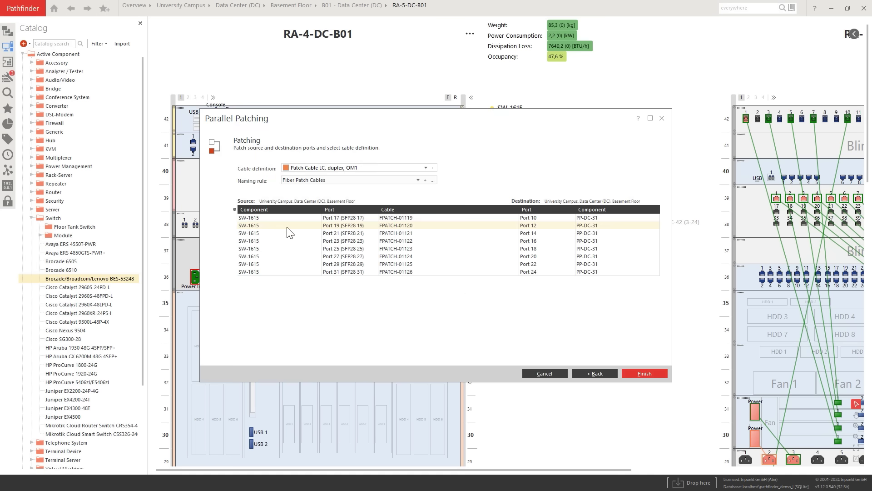
click(381, 168)
click(375, 181)
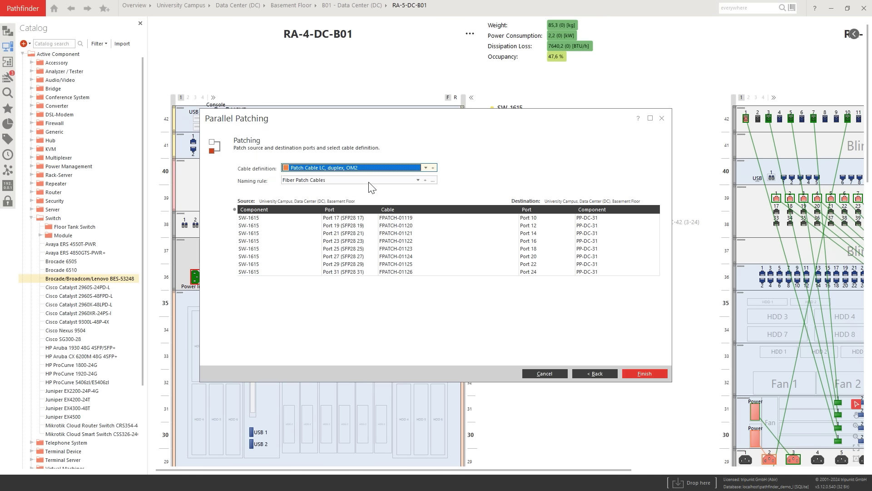
click(645, 373)
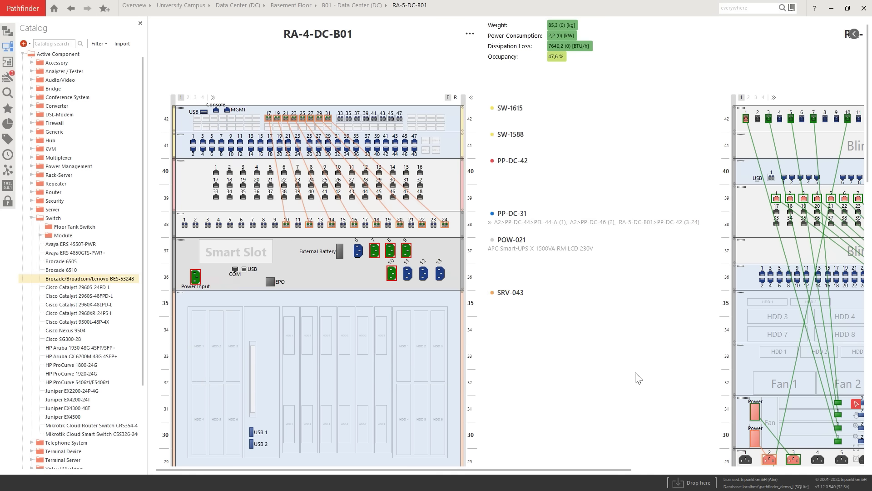
- Examine the network path of port 17 on the unit 42 switch and locate its far-end Port 1 in the rack view
double_click(269, 118)
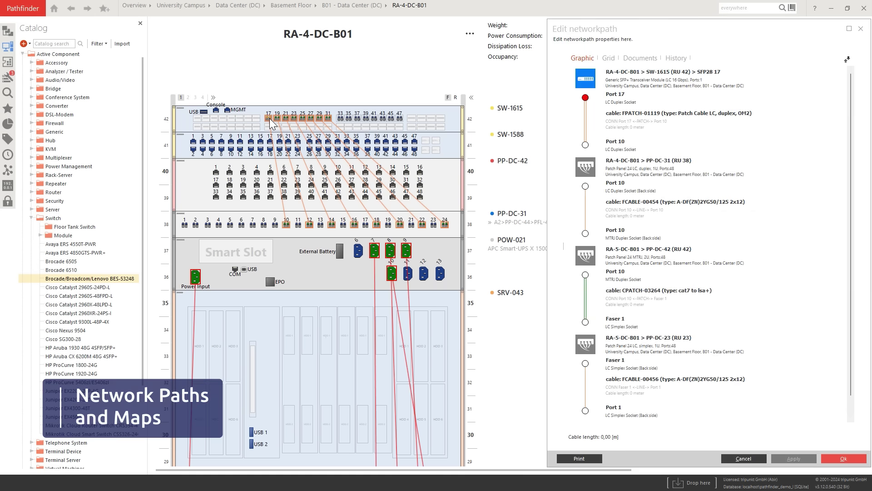
click(589, 356)
click(586, 410)
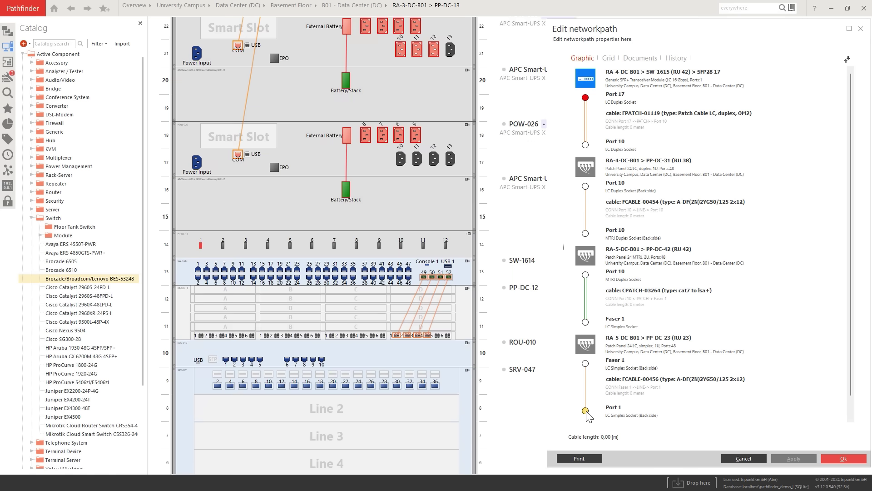
click(836, 456)
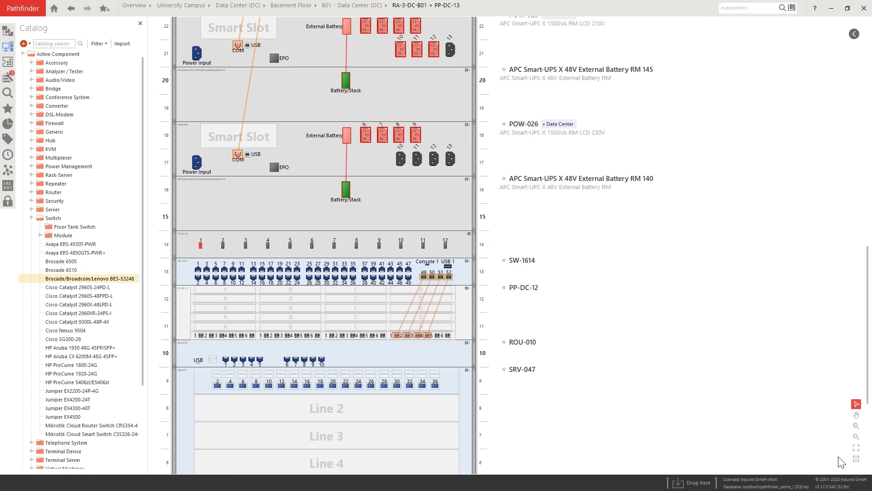
- Create a network map from switch SW-1614 with a name beginning "4. Core swit"
right_click(460, 272)
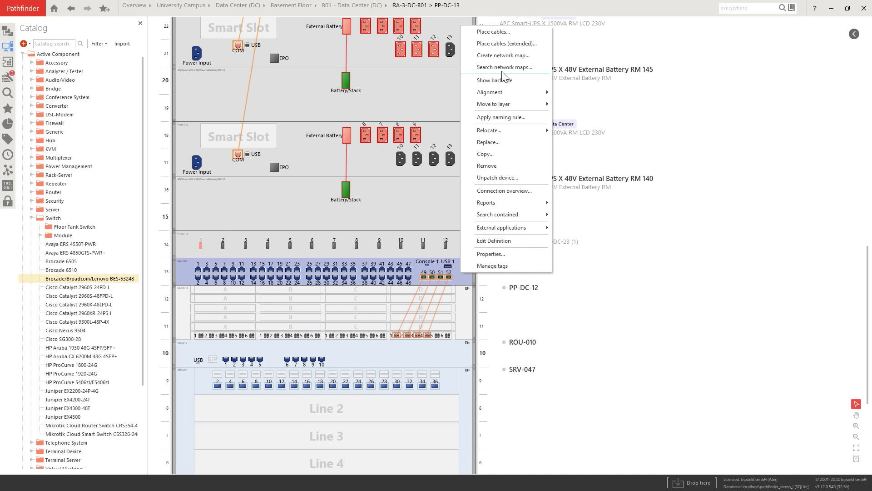
click(503, 55)
text(4. Core swit)
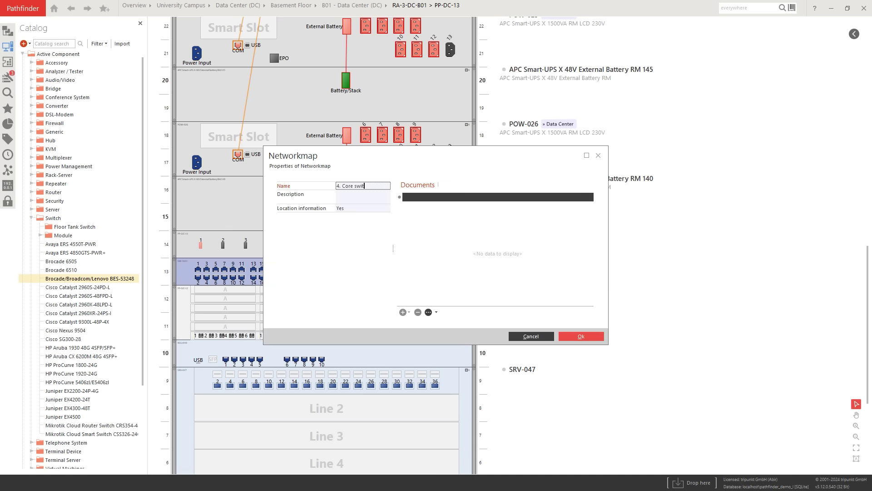
click(582, 336)
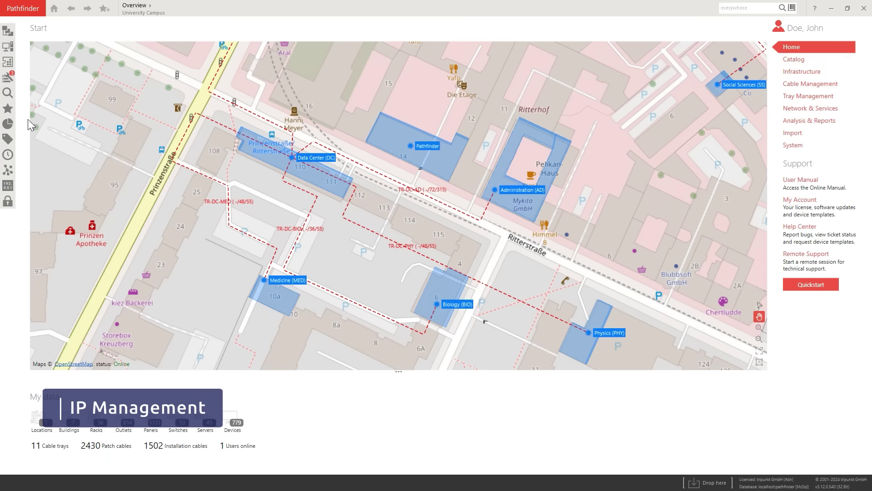
- Examine address 192.168.168.1 in the Office subnet 192.168.168.0 and locate its assigned component in the rack
click(7, 187)
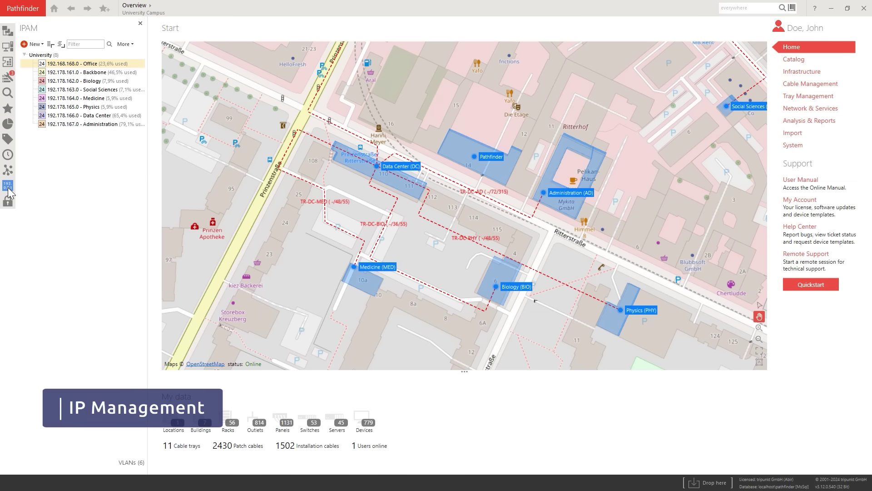
double_click(104, 65)
double_click(642, 107)
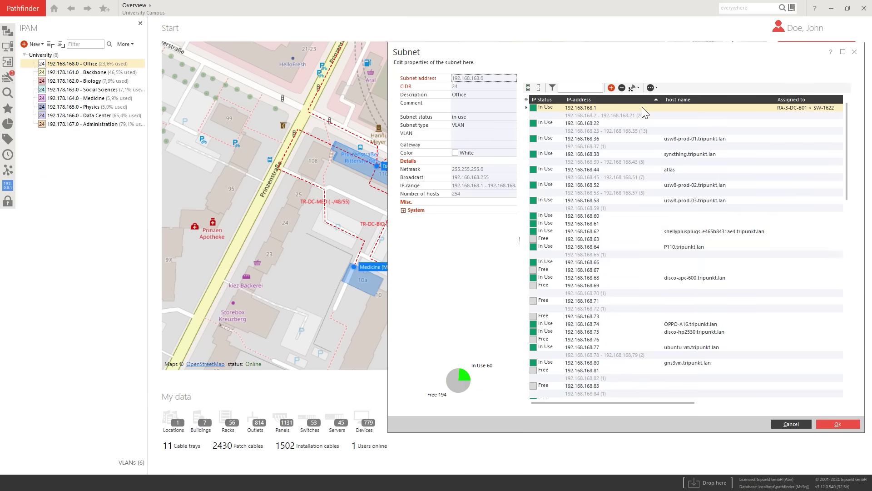
double_click(643, 109)
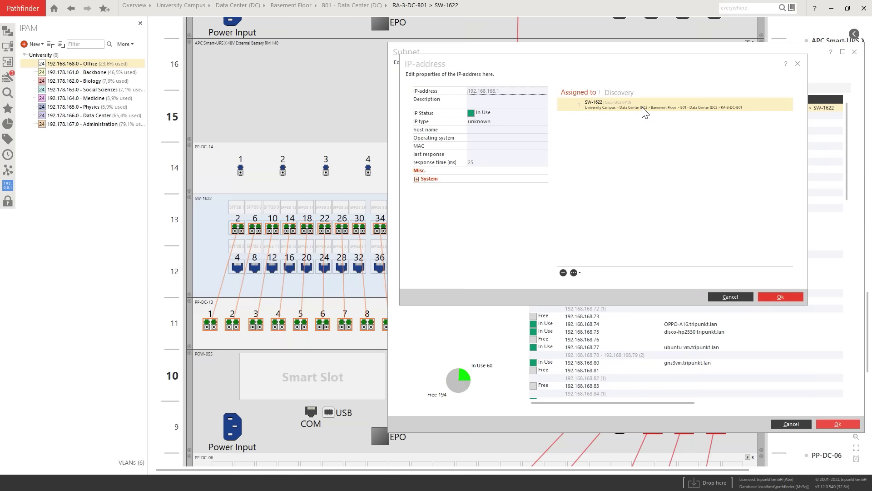
click(781, 297)
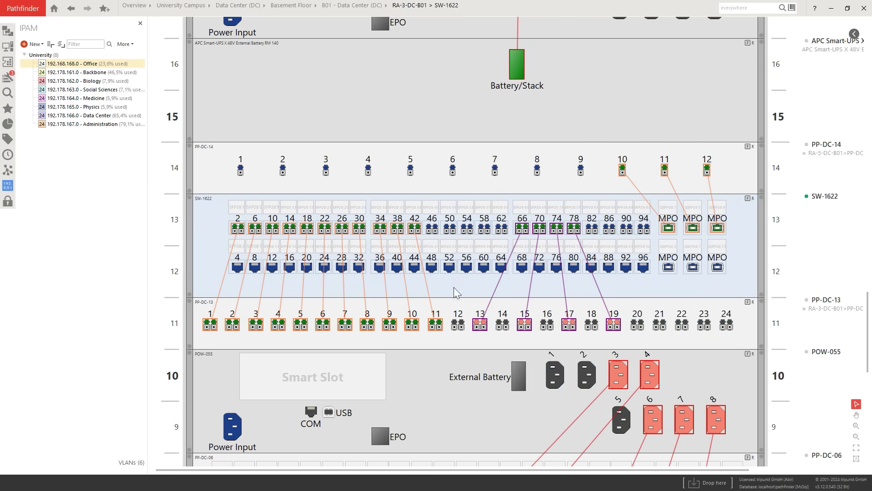
- Examine the discovered physical ports of switch SW-1622
right_click(204, 286)
click(232, 250)
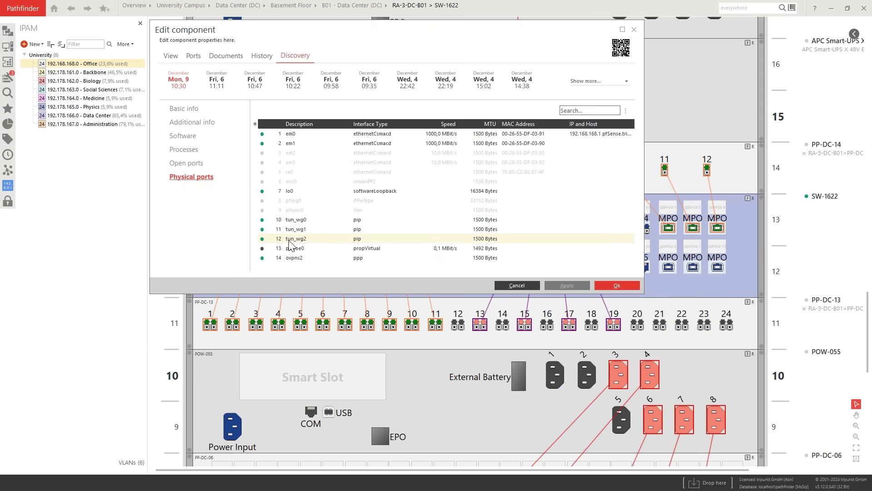
click(605, 286)
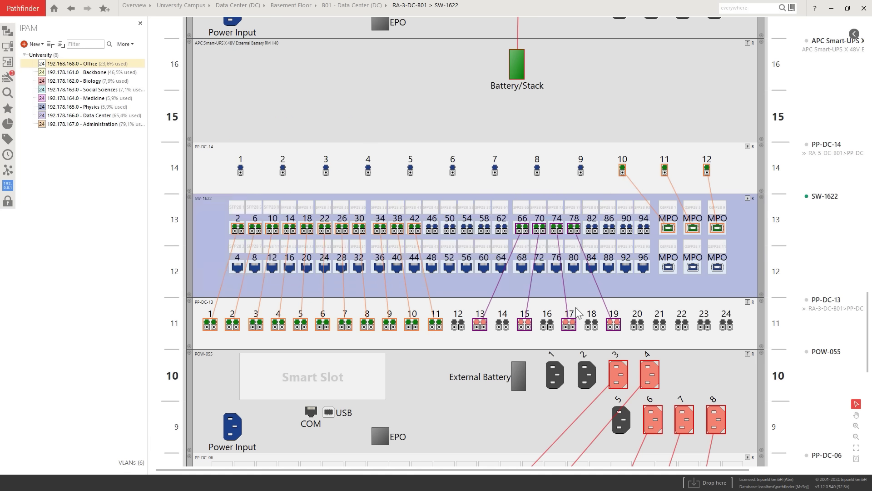
- Examine the discovered power information of POW-055 for its inlets and outlets
right_click(262, 429)
click(295, 410)
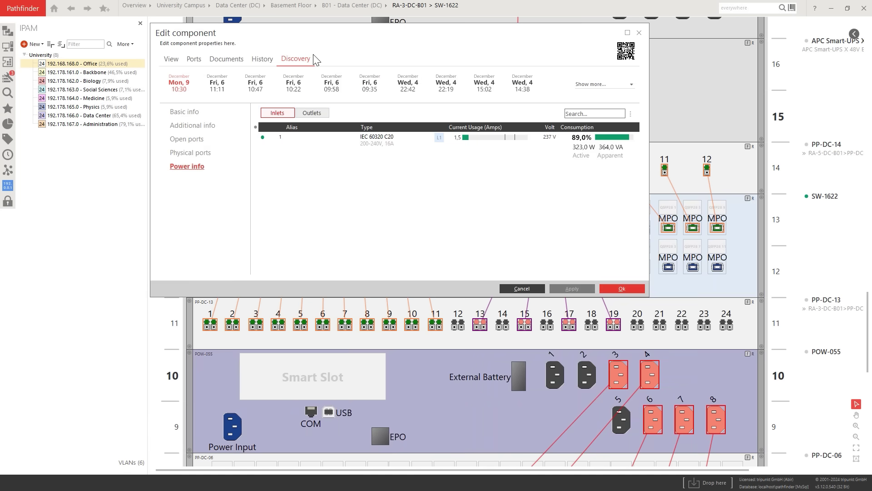
click(310, 112)
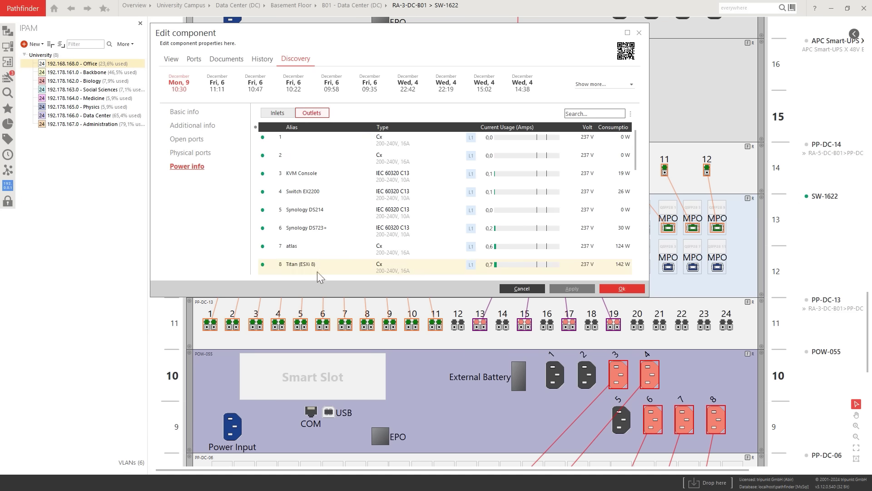
click(621, 290)
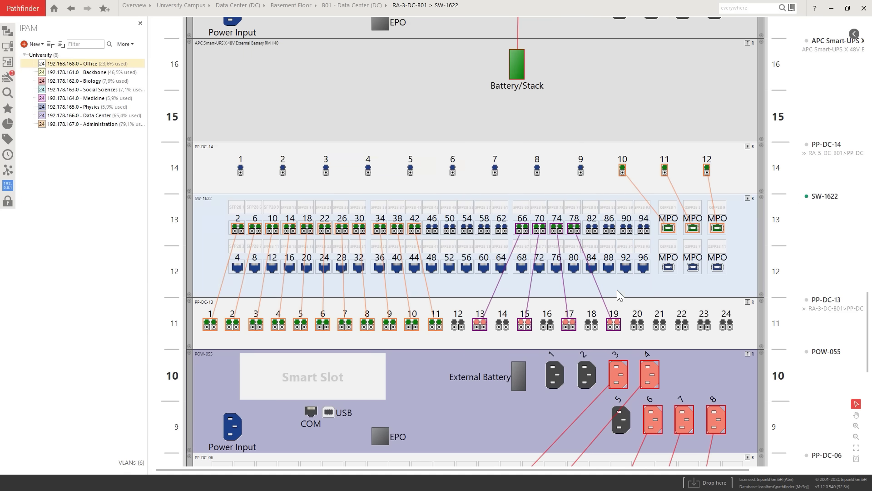
- Examine the connections of cable FMK-0066 in the Backbone cabling report and locate panel 7-1 in the LSA+ Cabinet
click(134, 5)
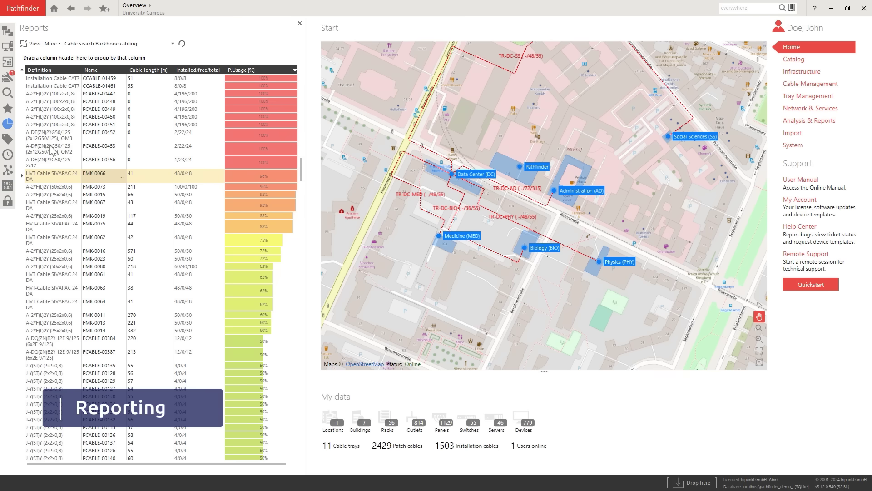
double_click(106, 178)
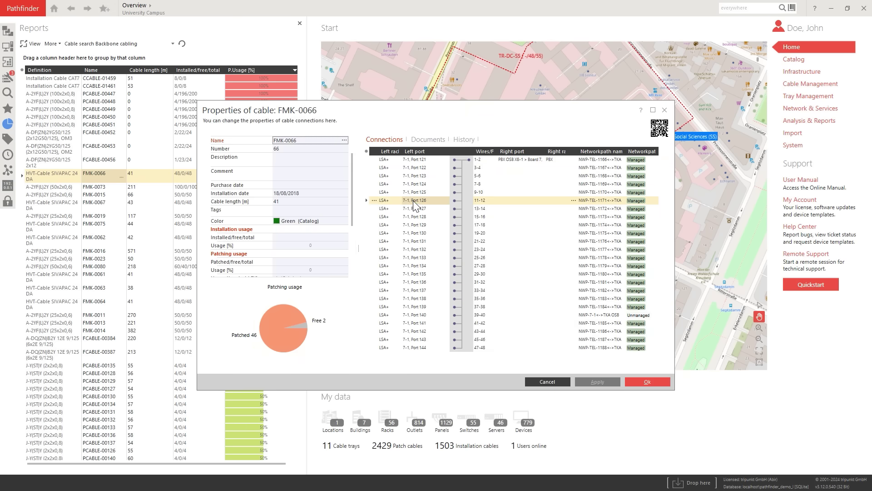
click(645, 381)
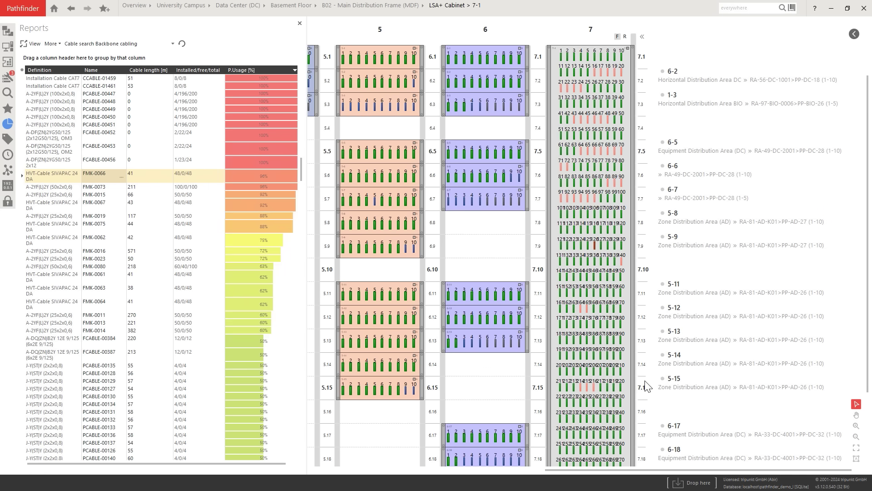
- Record work order WO-20241204-1 while moving three SW-1613 patches to ports from 17 onward and relocating the top PP-DC-42 panel to unit 41
click(9, 111)
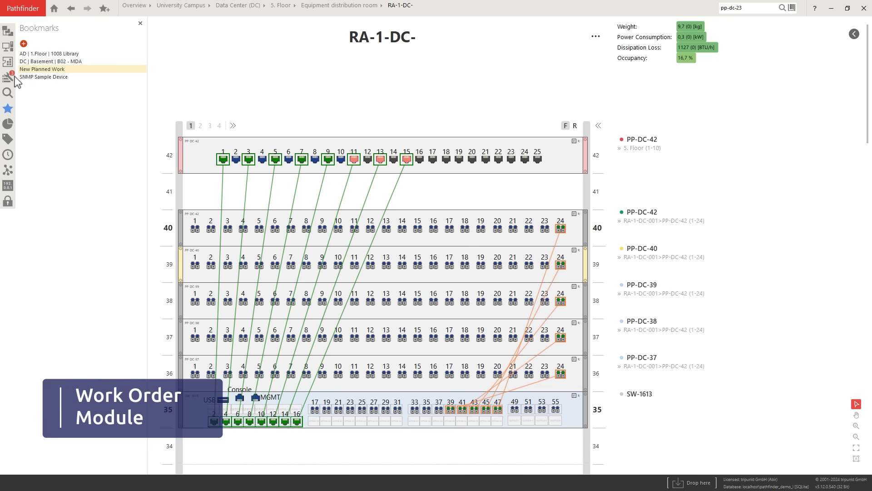
click(9, 78)
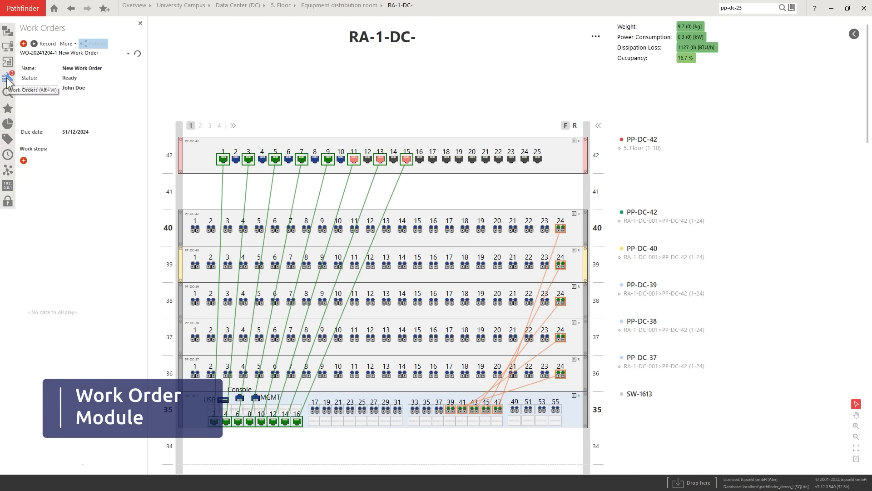
click(47, 43)
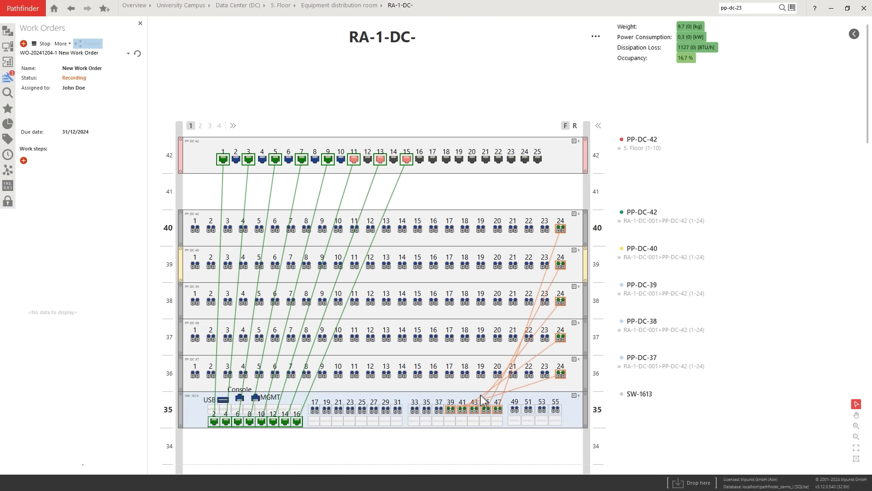
drag(483, 401, 317, 411)
drag(577, 157, 576, 191)
- Place a Power panel 12x 5pin/C13 1U from the catalog's passive power distribution components at height unit 34 of the rack
right_click(518, 454)
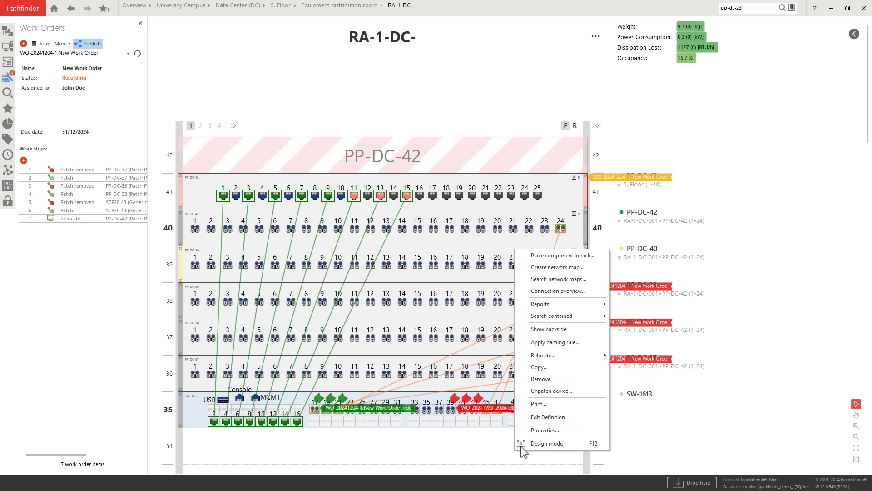
click(593, 255)
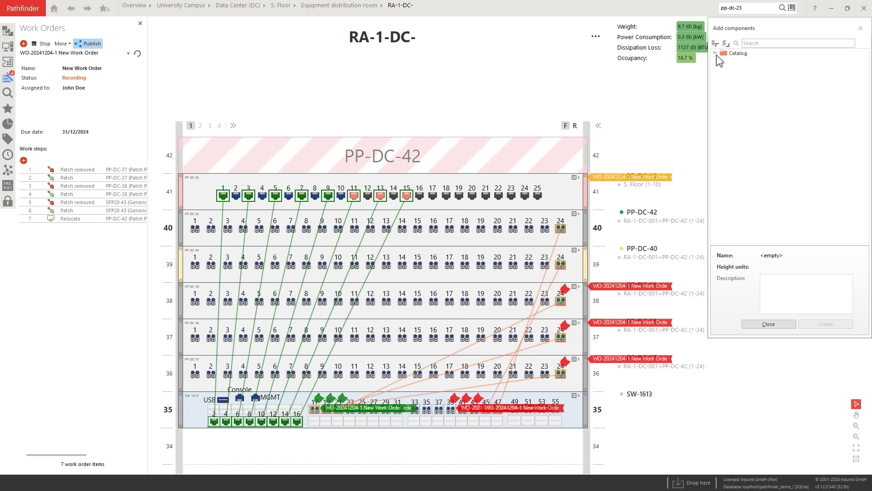
click(715, 53)
click(724, 70)
click(733, 79)
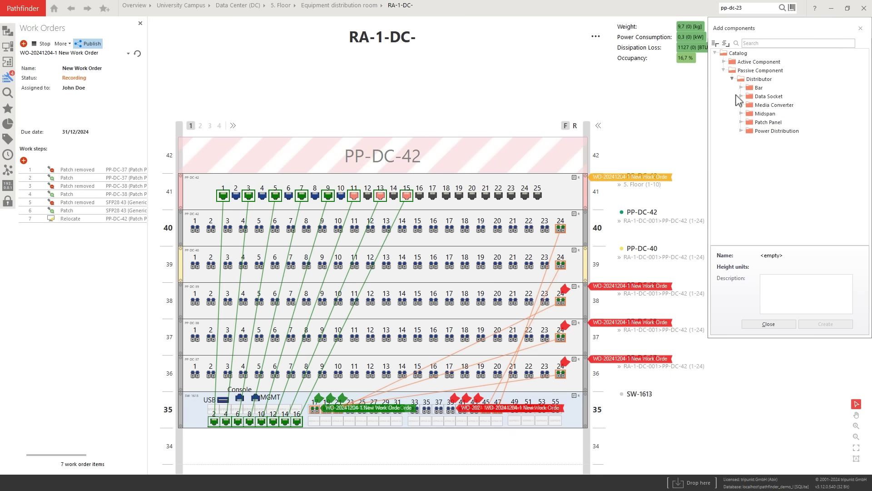
click(742, 131)
drag(771, 157, 397, 456)
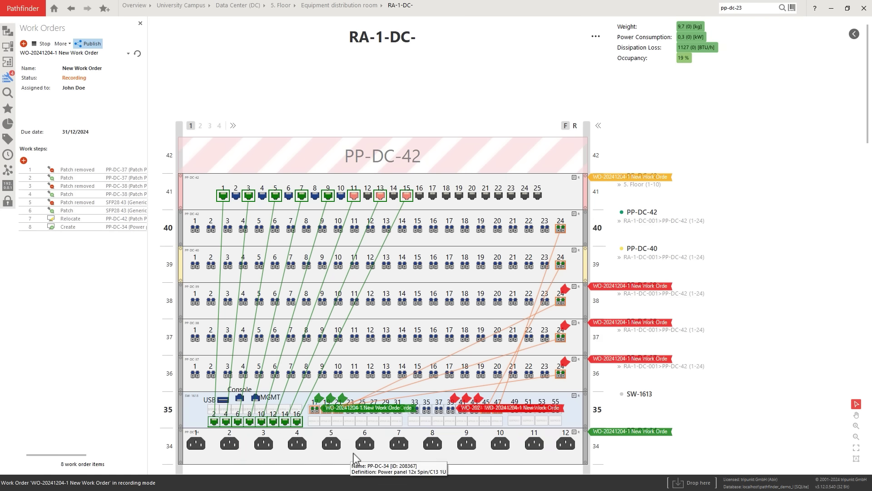
- Stop recording work order WO-20241204-1 and assign it to a different individual user
click(46, 44)
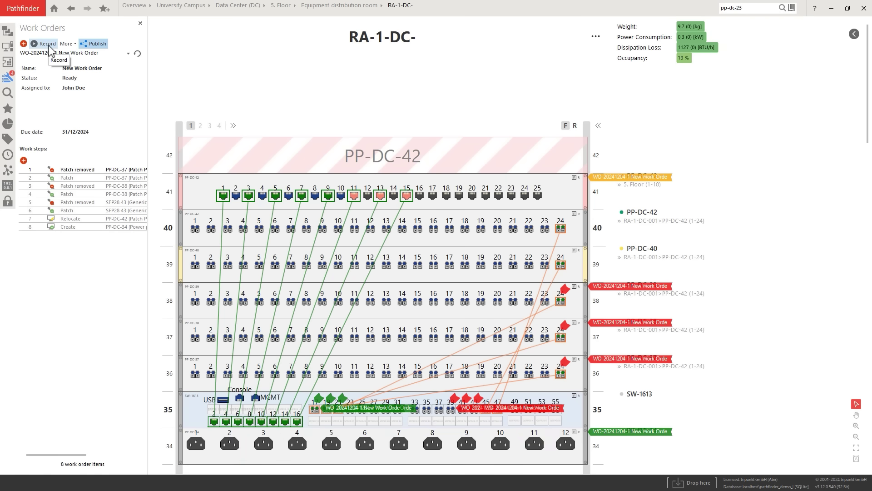
click(68, 44)
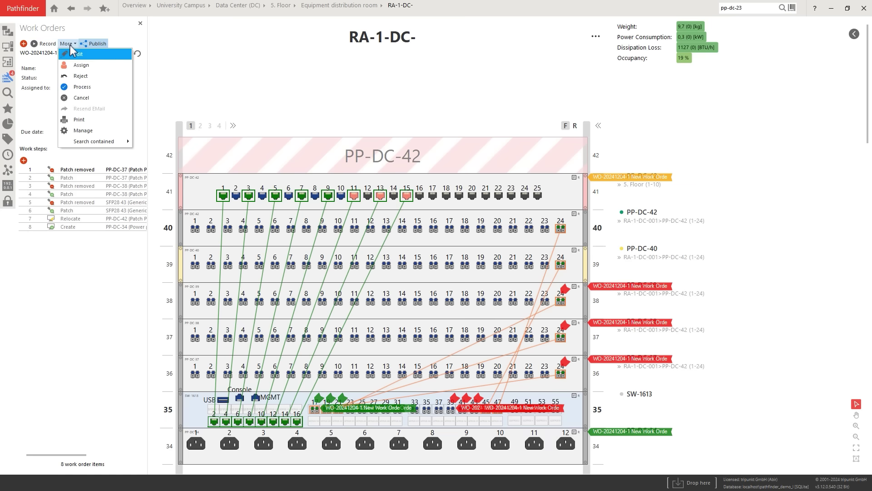
click(81, 65)
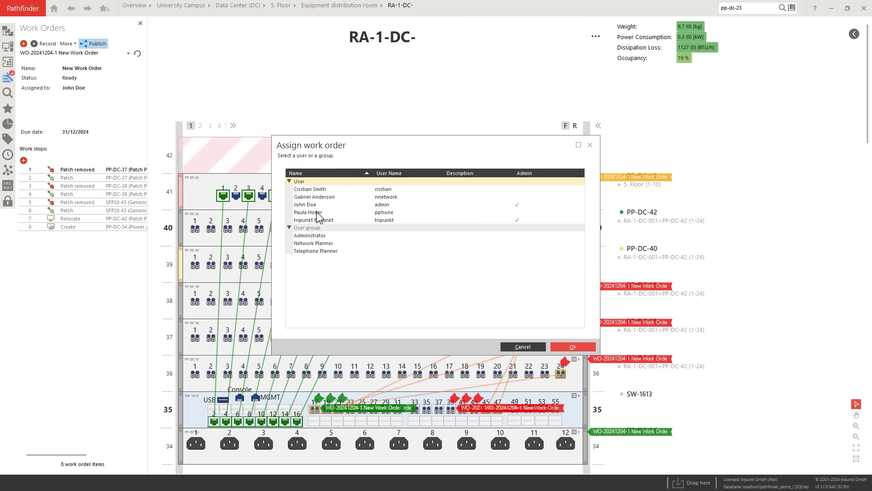
click(319, 213)
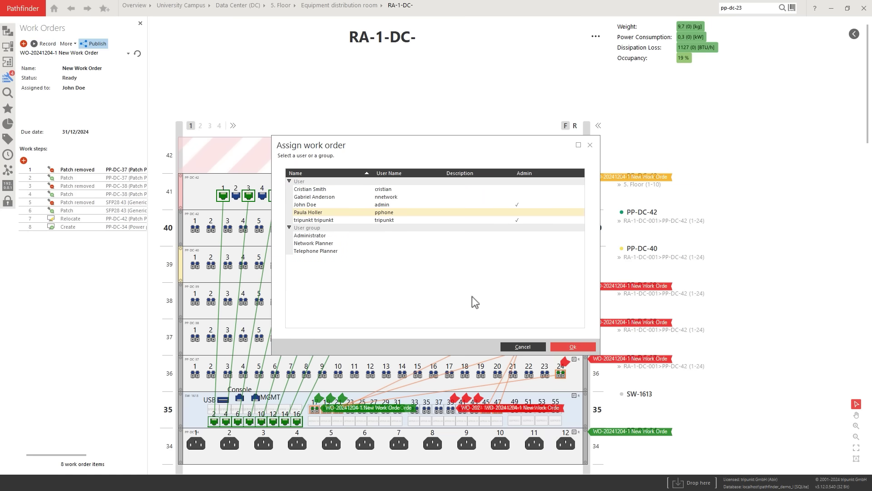
click(571, 346)
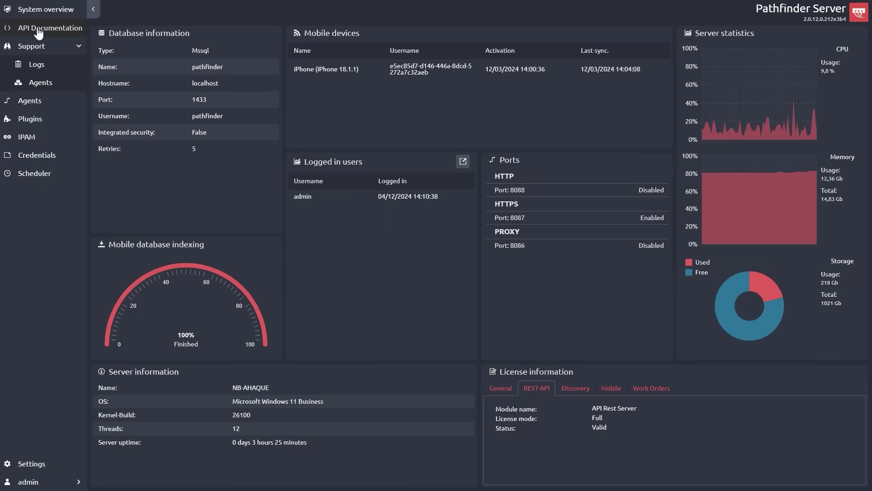
- Examine the Connectivity service entry points in the Pathfinder Server API documentation
click(36, 30)
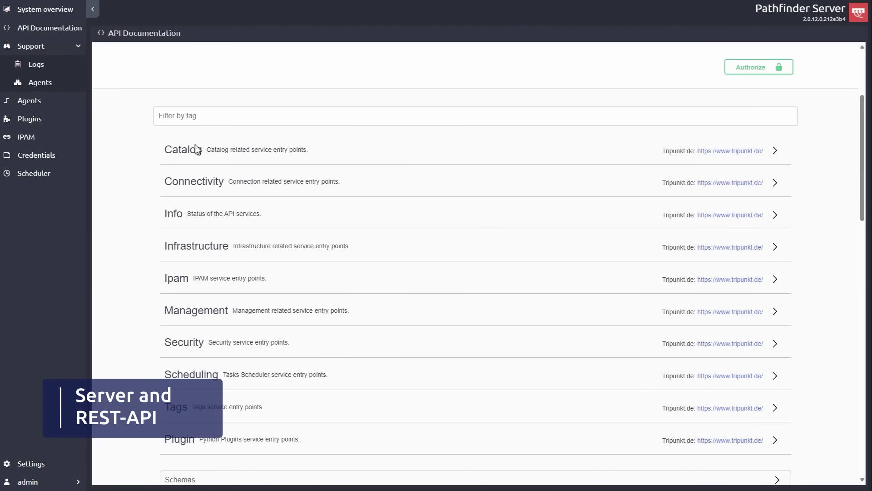
click(197, 184)
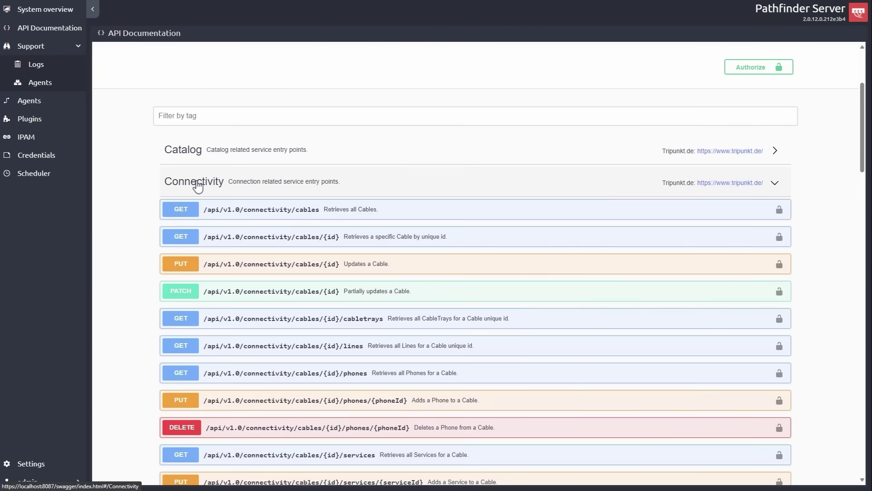
scroll(197, 184, down, 5)
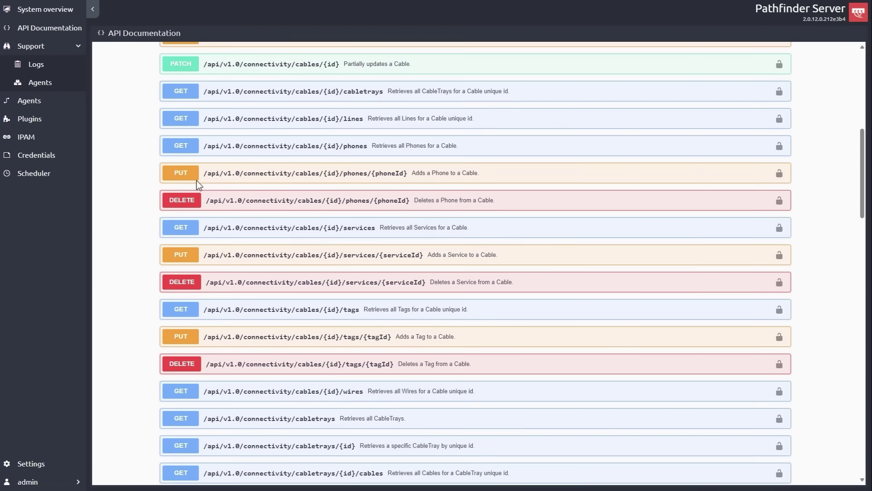